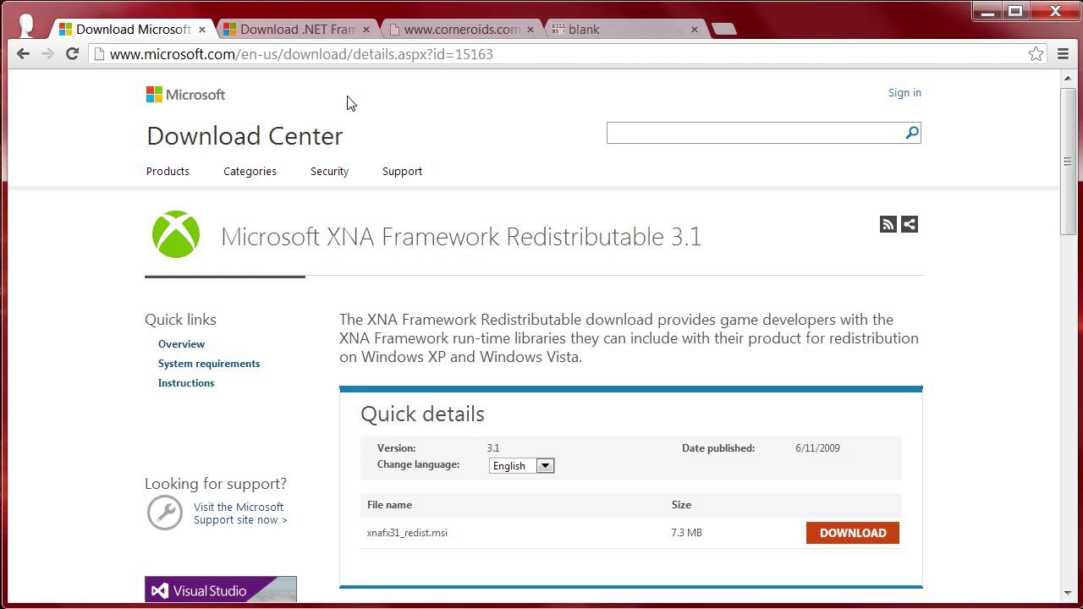
Look over the XNA Framework Redistributable 3.1 download page, scrolling down through it
drag(242, 237, 710, 254)
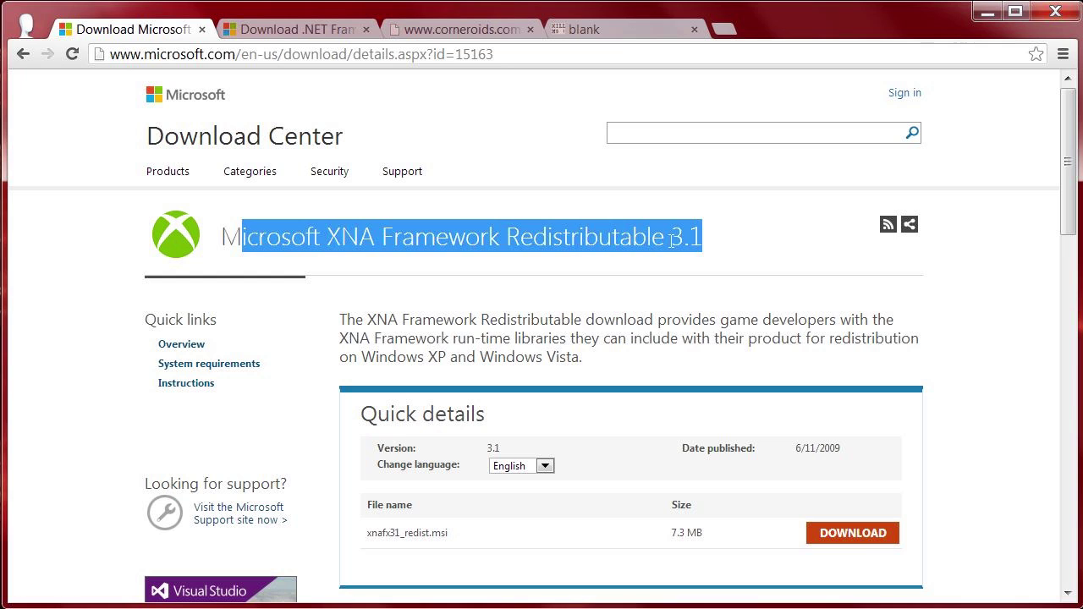
click(710, 248)
scroll(709, 248, down, 1)
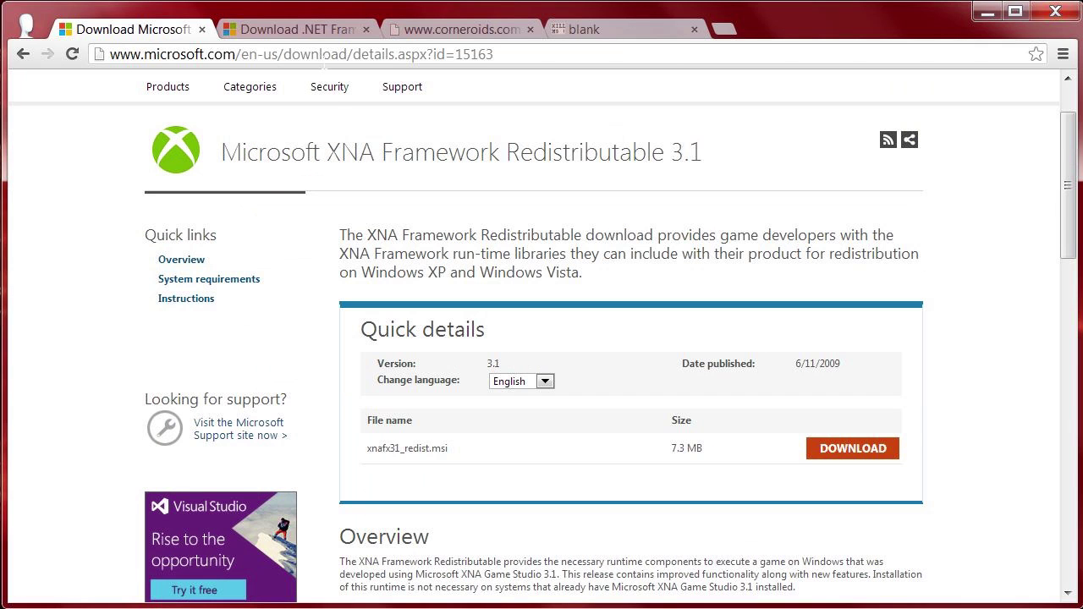
scroll(616, 225, down, 1)
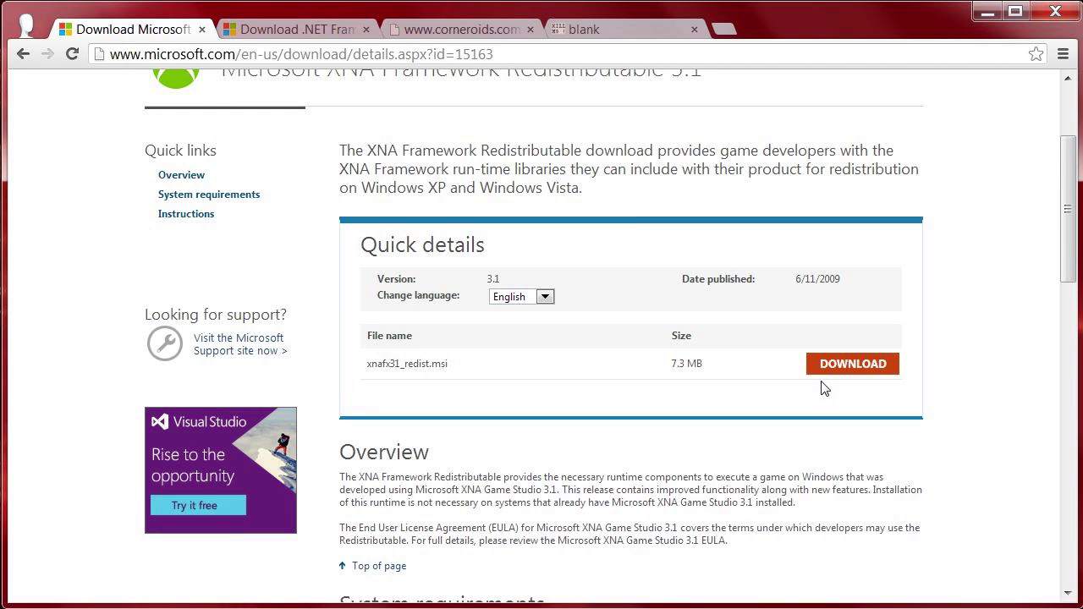
Switch to the .NET Framework 3.5 page offering dotNetFx35setup.exe (2.7 MB)
click(308, 29)
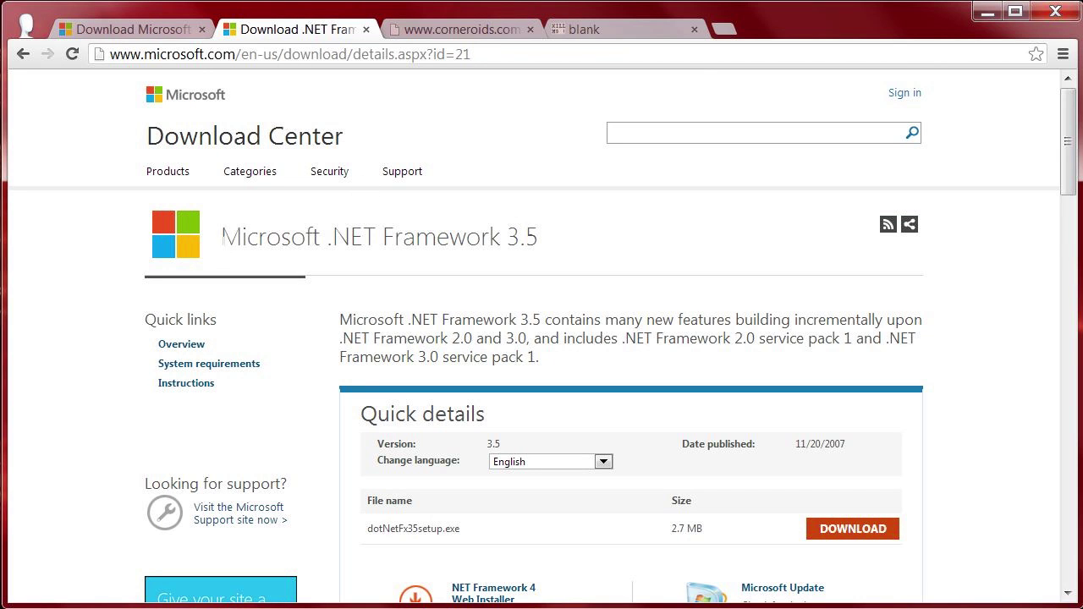
drag(222, 237, 537, 262)
click(589, 268)
scroll(589, 268, down, 1)
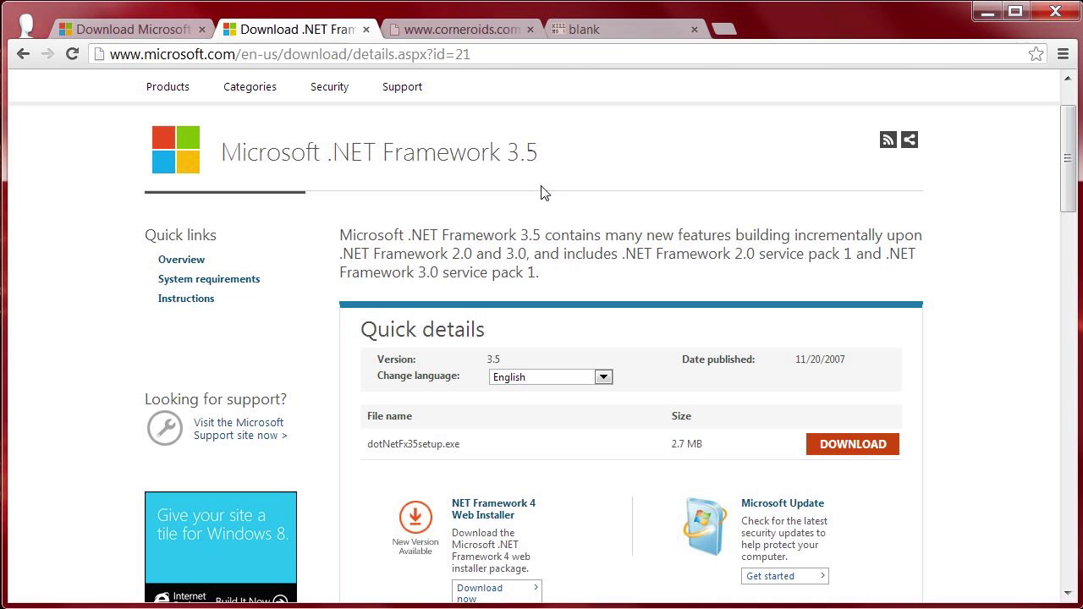
Download the Corneroids Alpha 1.2.0 Executable from the Corneroids website
click(482, 30)
scroll(444, 220, down, 3)
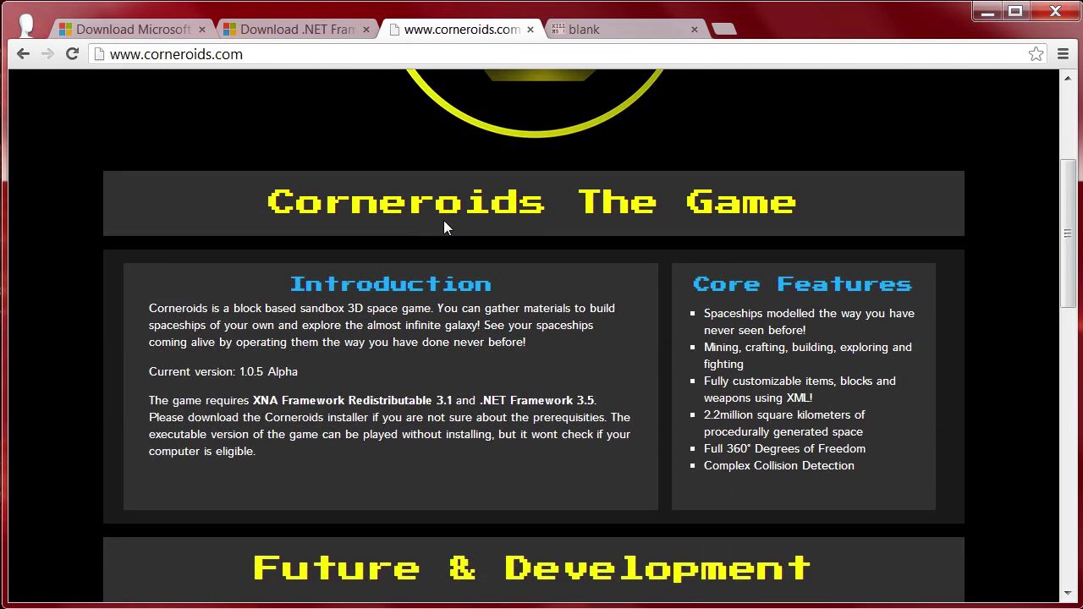
scroll(444, 222, down, 6)
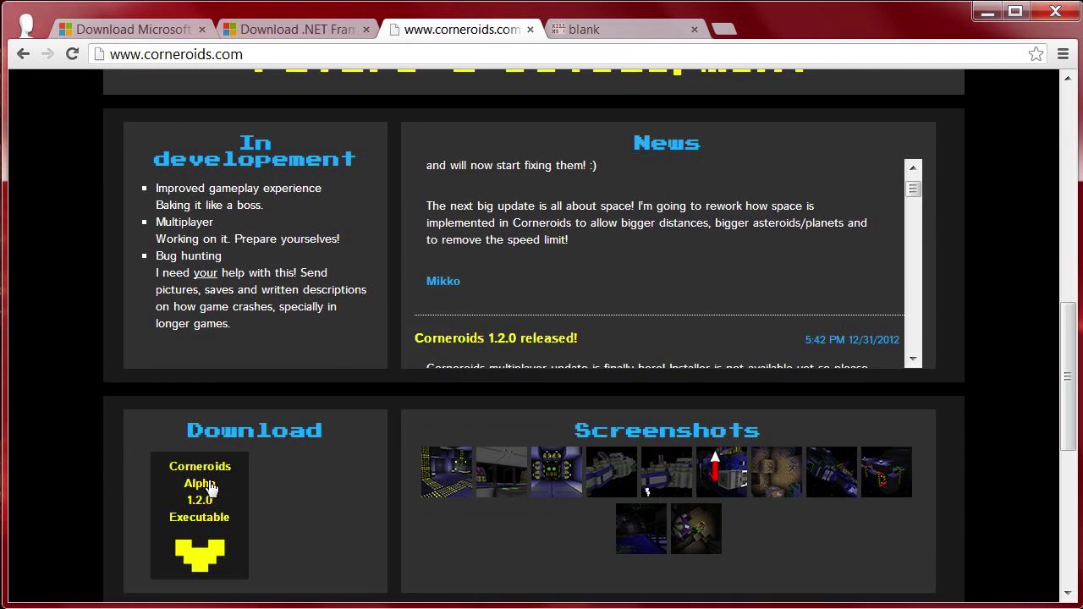
click(208, 512)
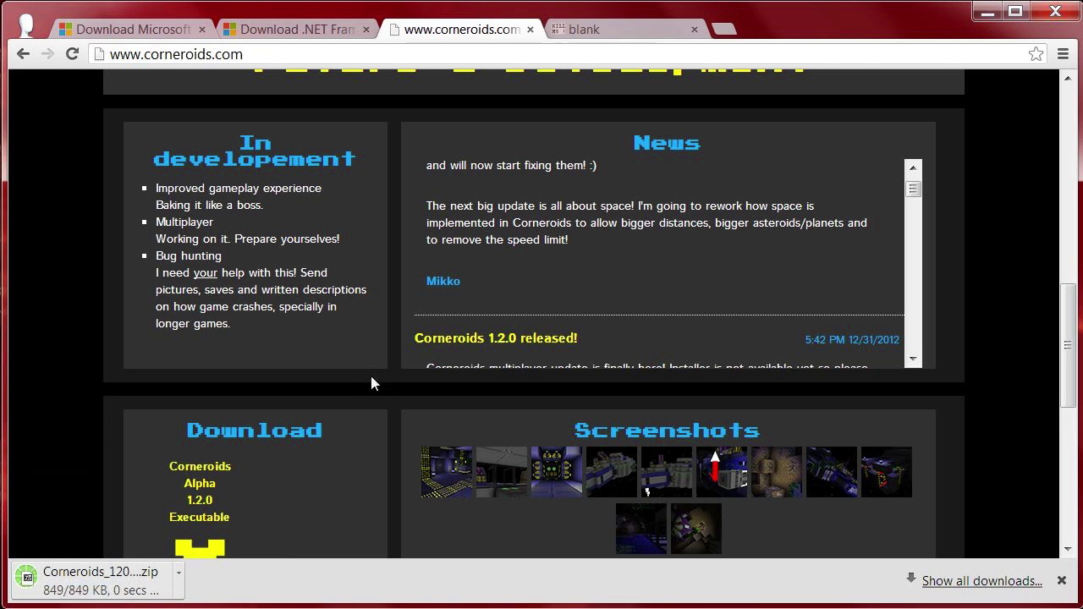
Paste the Dropbox link into the blank tab to download DarthNoxItemset.rar
click(625, 29)
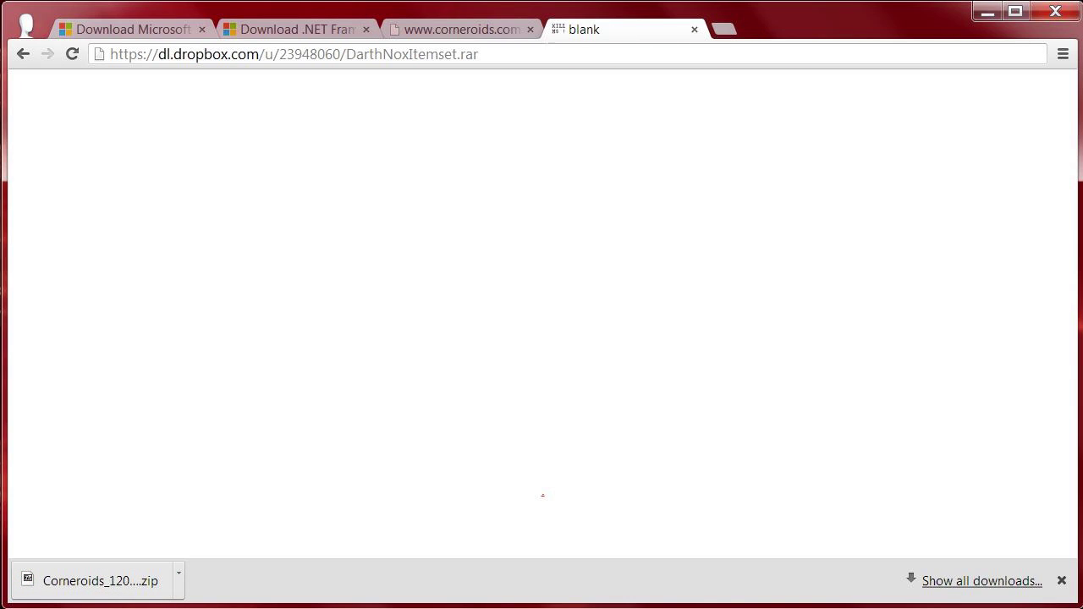
key(ctrl+l)
key(ctrl+c)
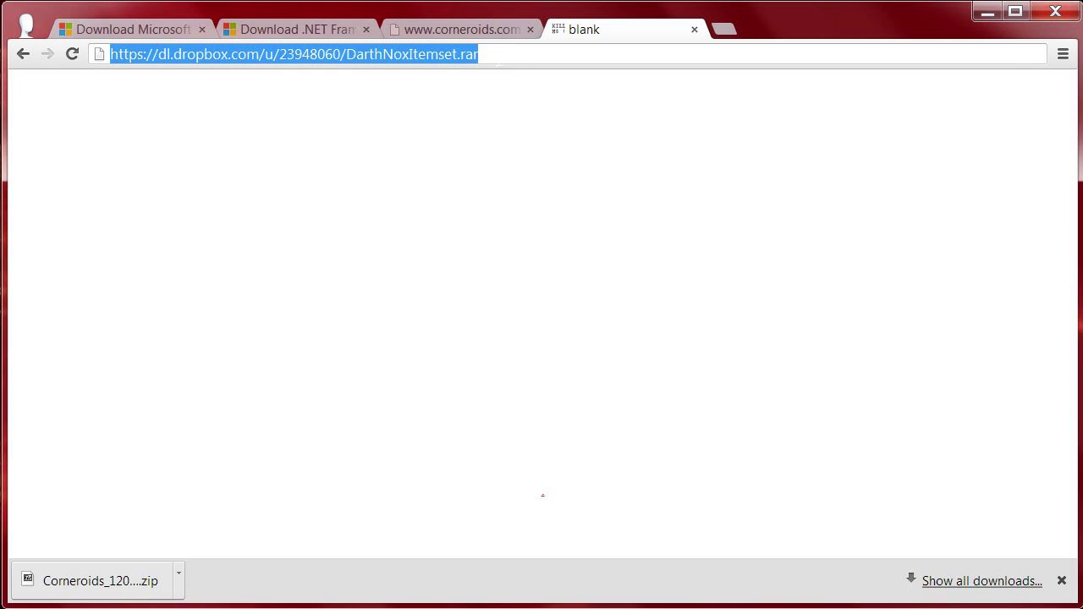
click(72, 56)
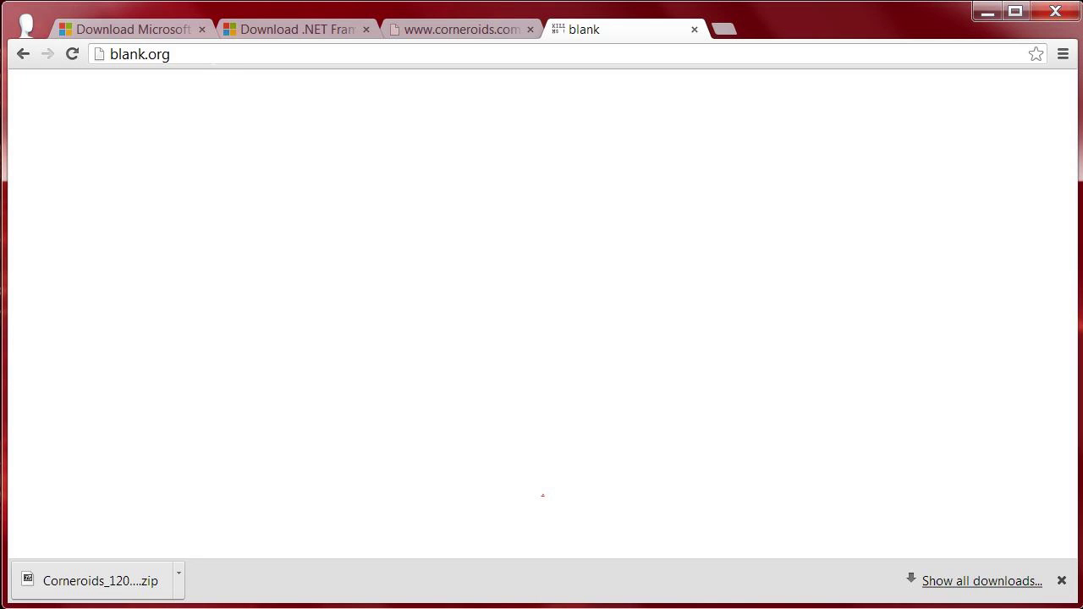
click(214, 55)
key(ctrl+v)
key(Return)
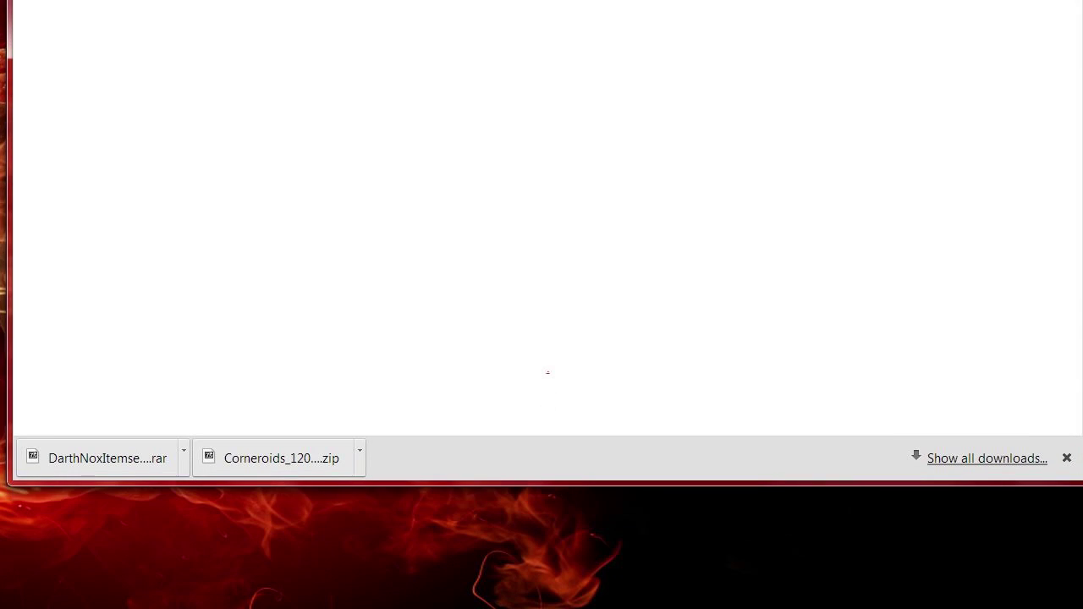
Drag the DarthNoxItemset.rar and Corneroids zip downloads to the desktop, side by side
drag(80, 462, 290, 551)
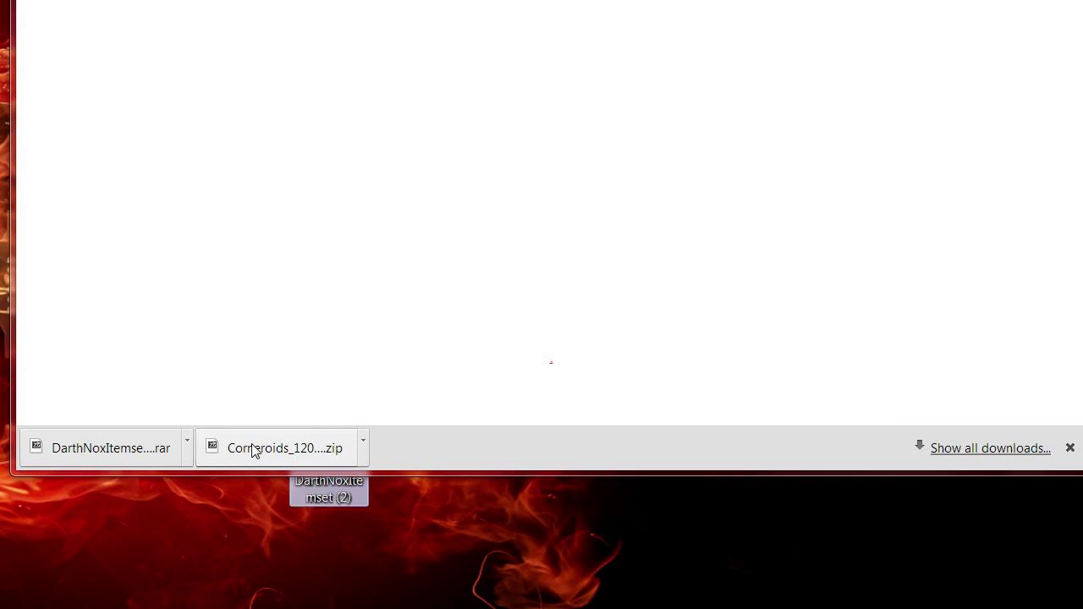
drag(254, 448, 441, 490)
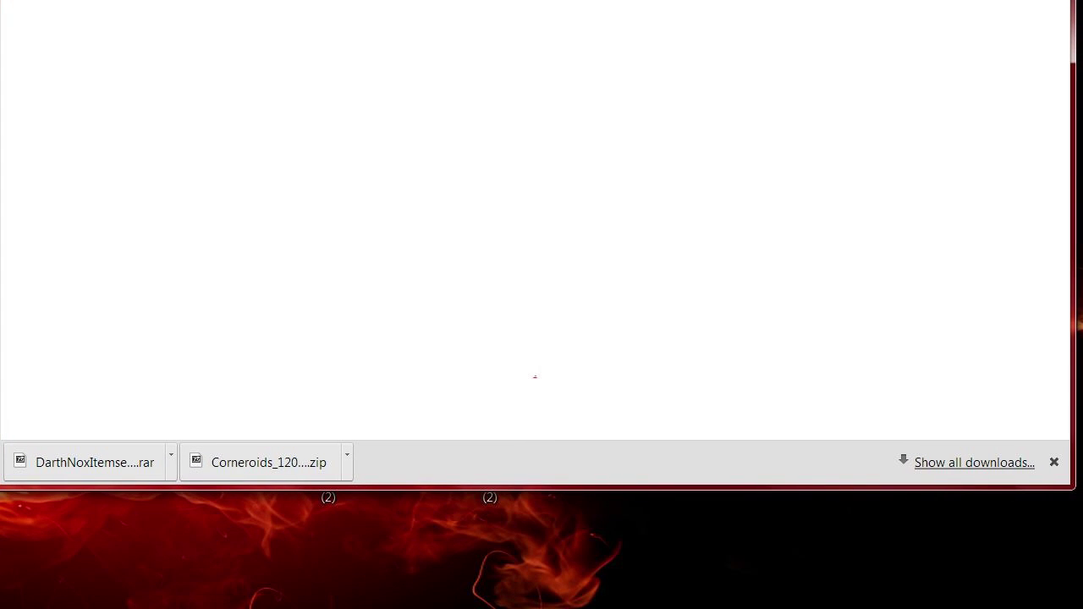
key(super+d)
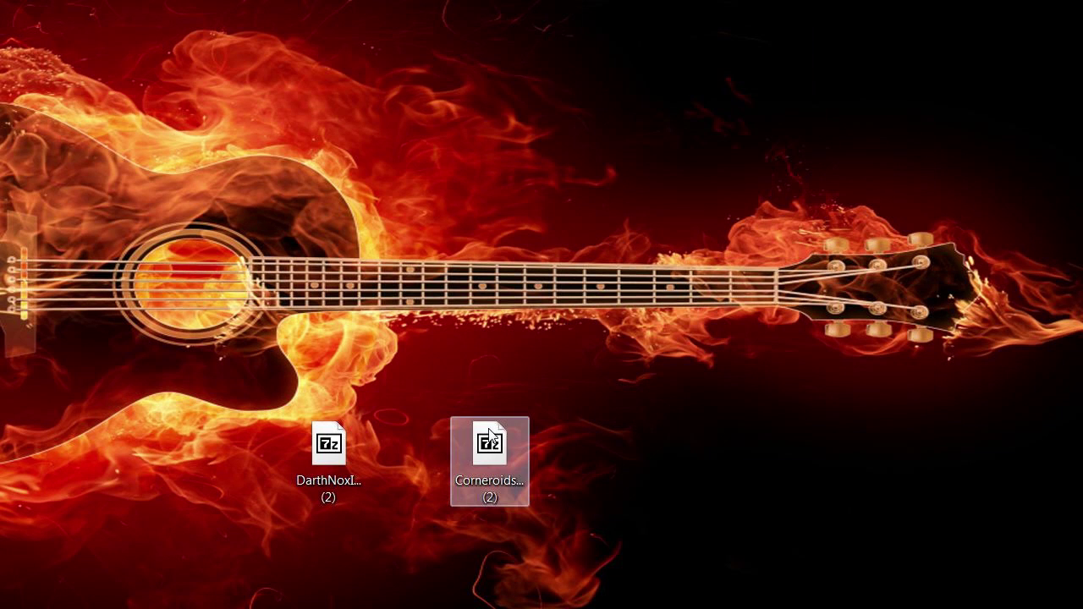
drag(491, 434, 409, 433)
click(391, 368)
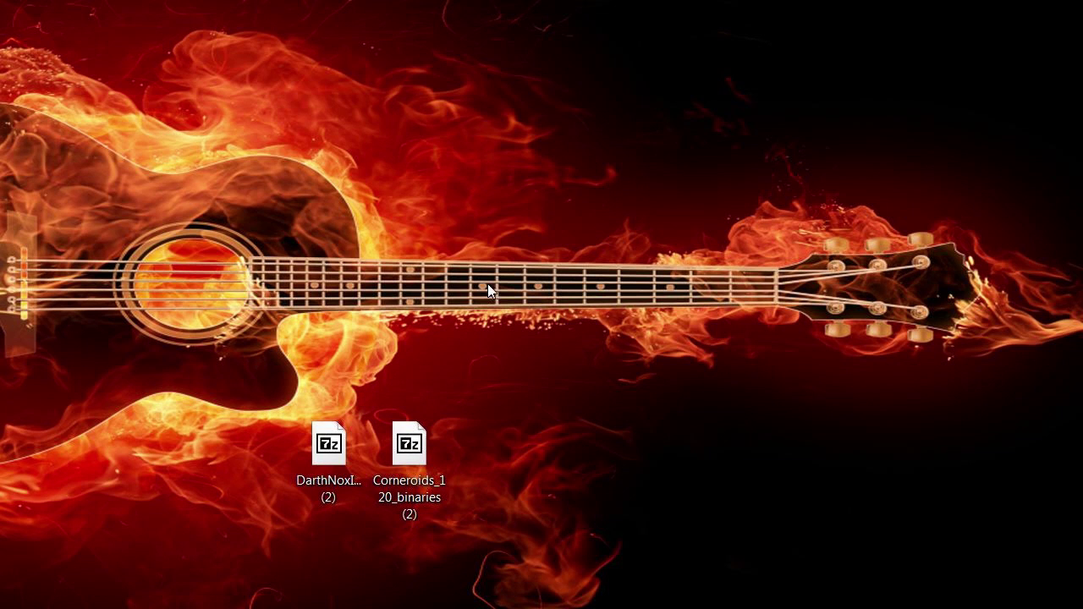
Create a new Corneroids folder on the desktop and open it
right_click(490, 265)
mouse_move(772, 433)
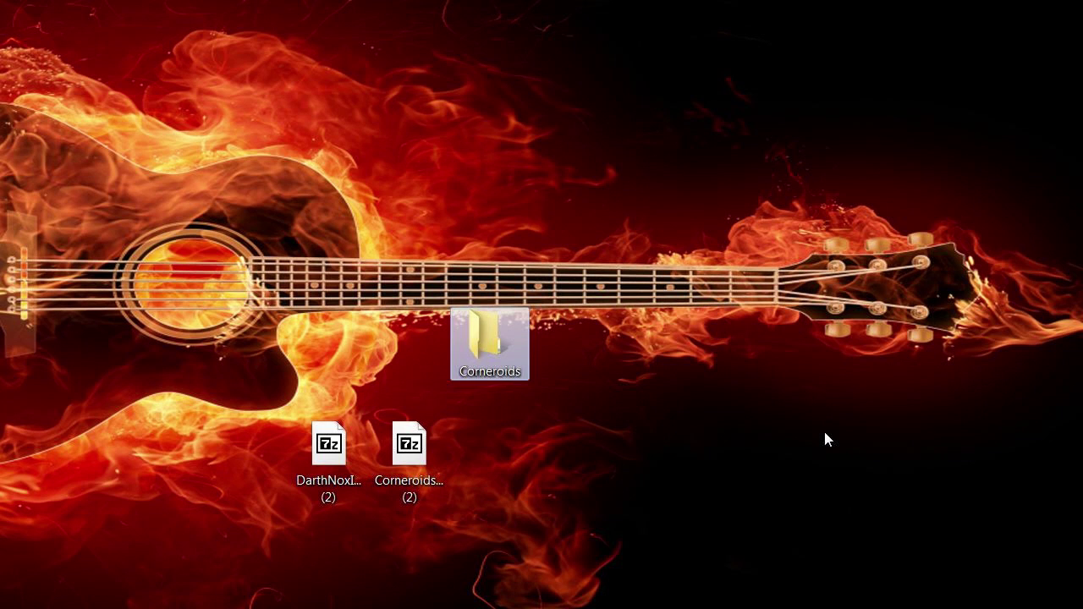
double_click(479, 332)
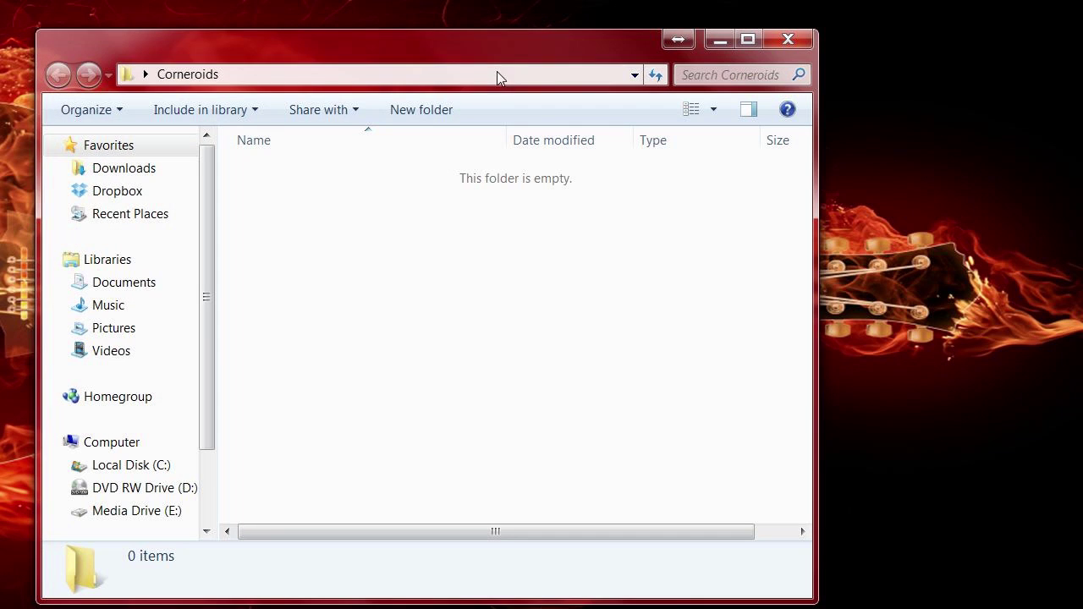
Move the Corneroids window right and narrow it, then raise the Corneroids archive icon
drag(502, 49, 705, 39)
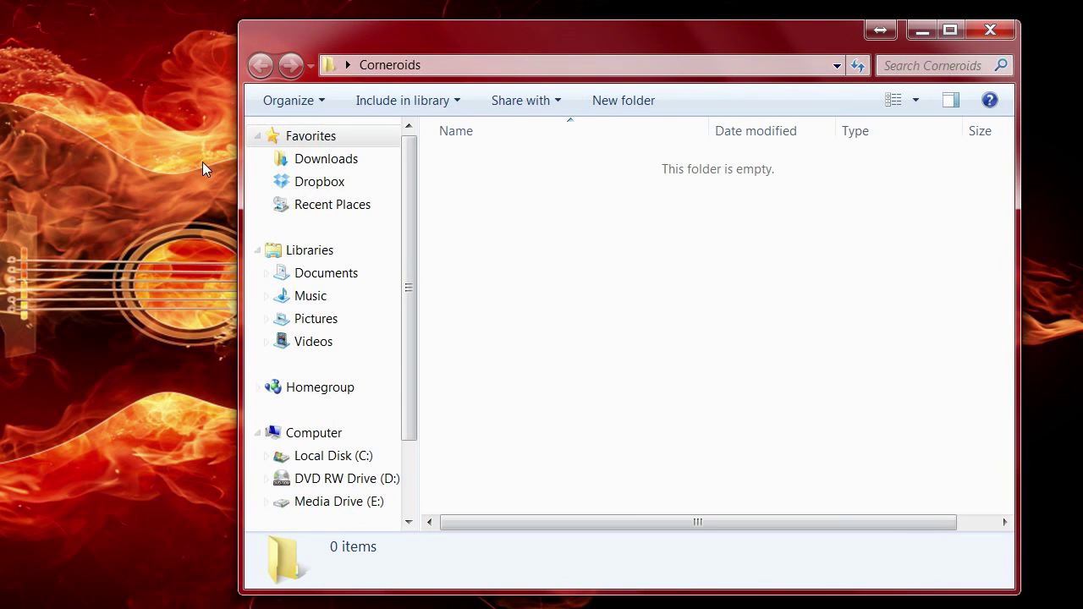
drag(235, 181, 456, 182)
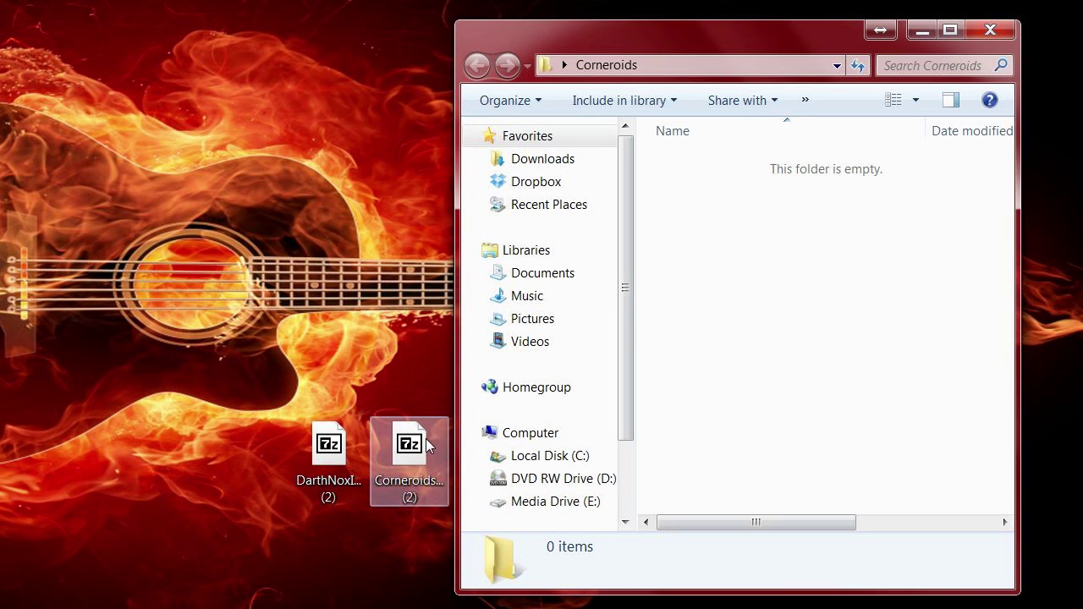
drag(426, 446, 173, 231)
Drag Content, Corneroids.exe and the three DLLs from Corneroids_120_binaries (2).zip into the Corneroids folder
double_click(161, 232)
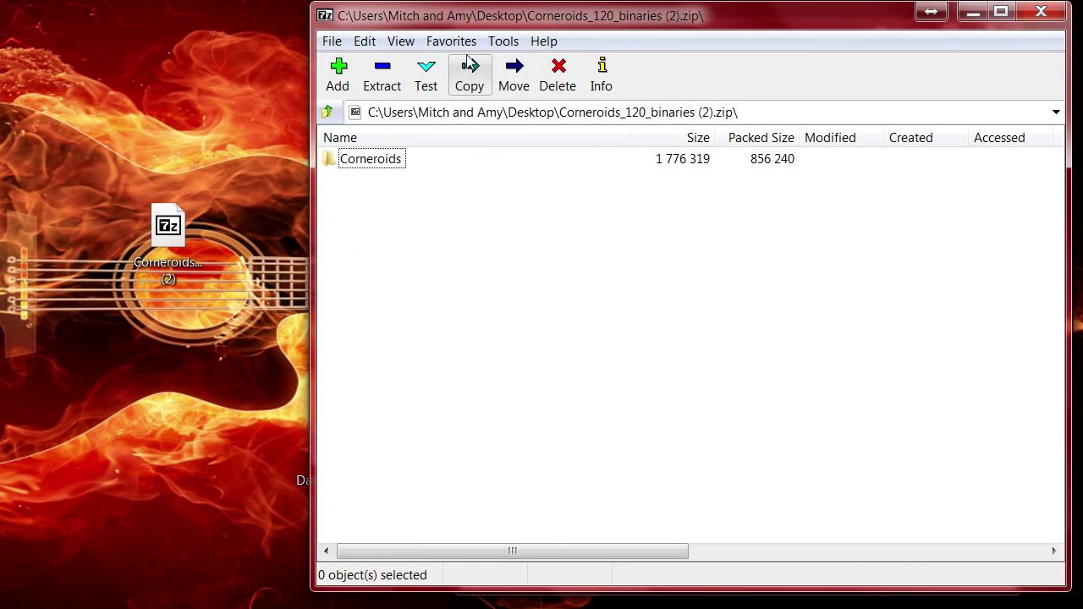
drag(384, 19, 230, 30)
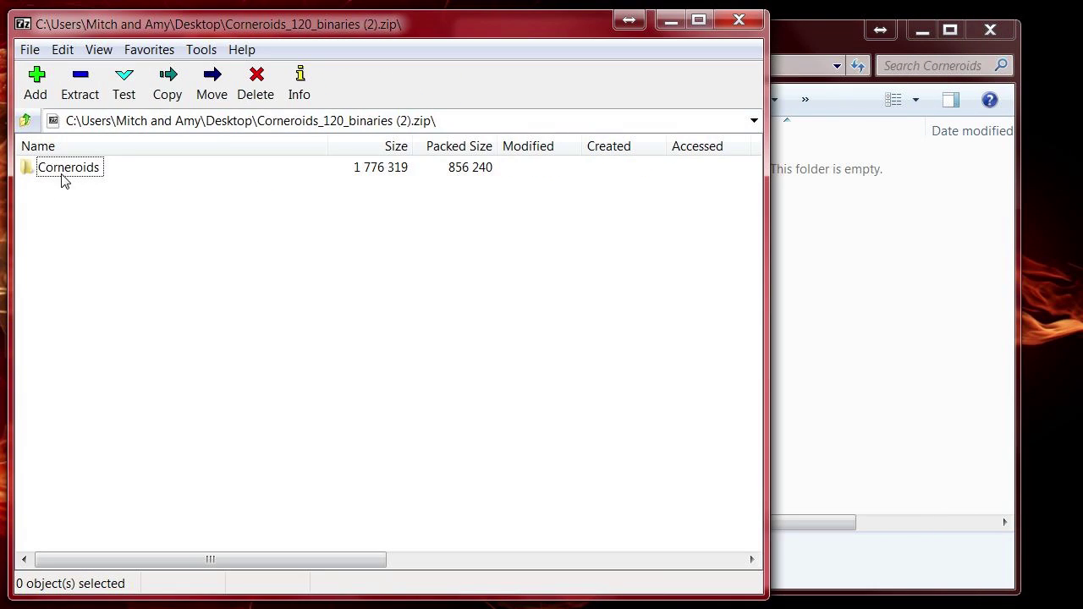
double_click(63, 173)
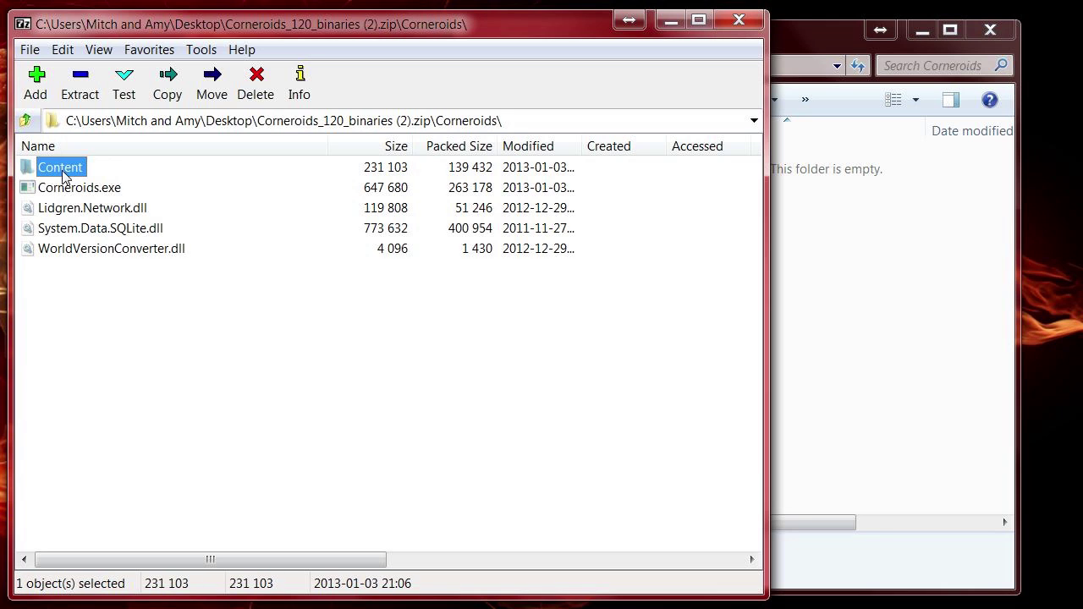
click(91, 368)
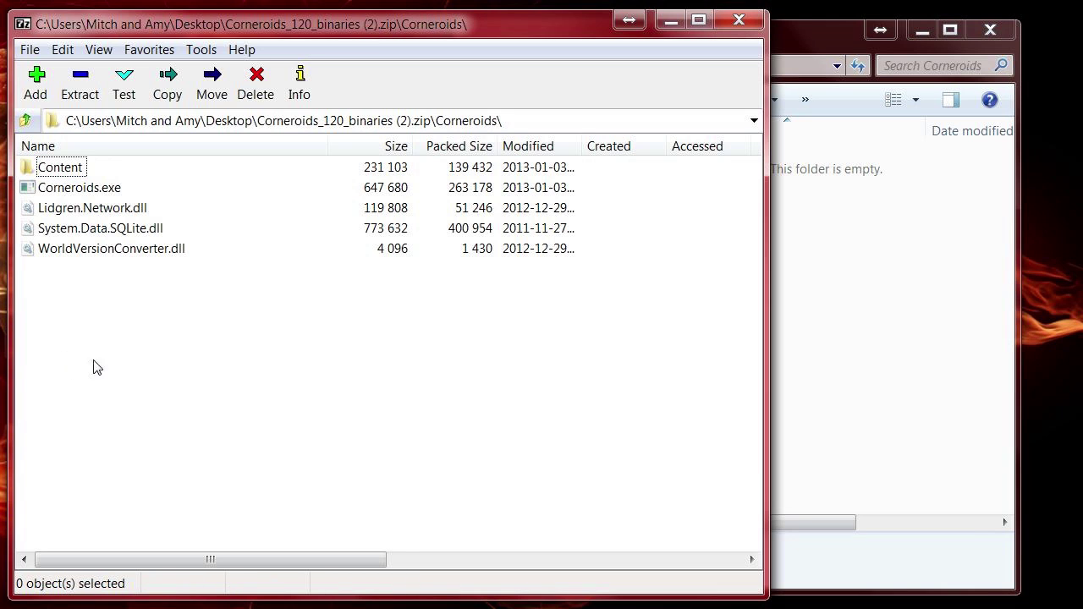
click(27, 126)
double_click(54, 170)
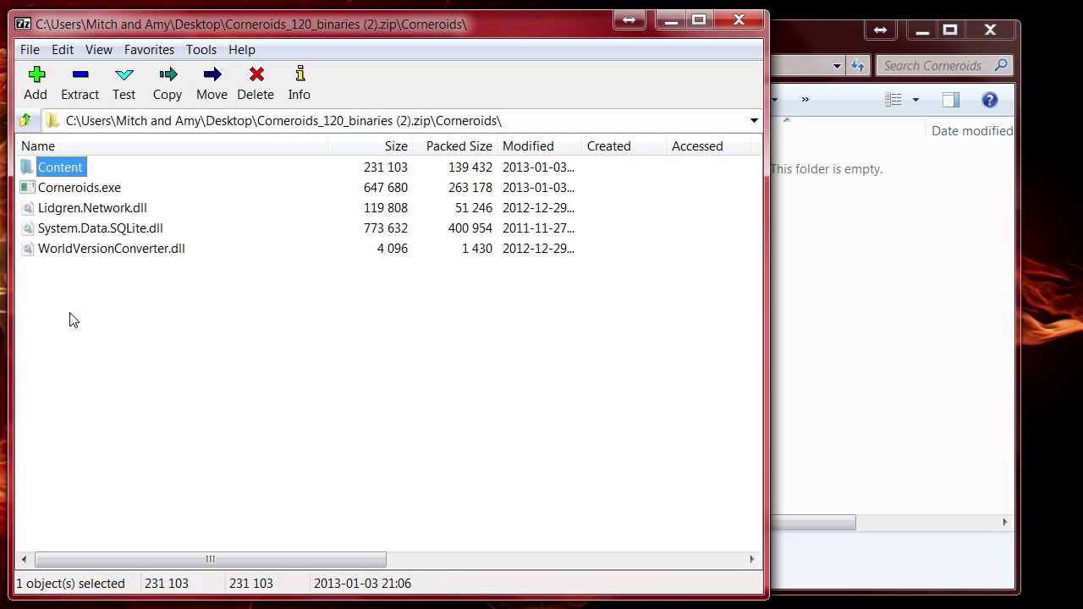
drag(68, 311, 902, 269)
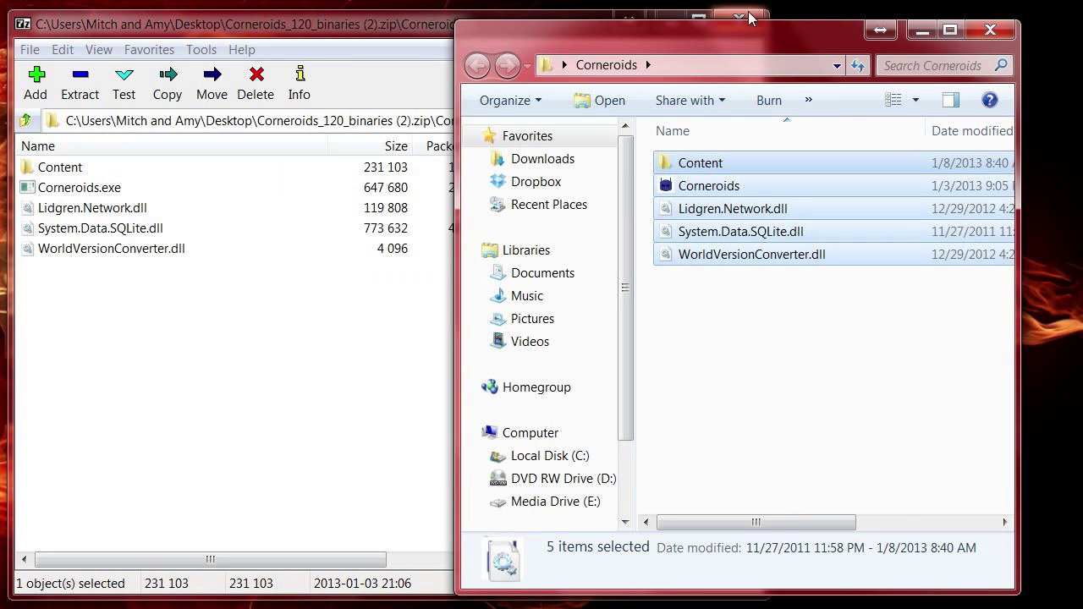
Close the Corneroids archive, recycle it, and move DarthNoxItemset (2) to the top left
click(748, 16)
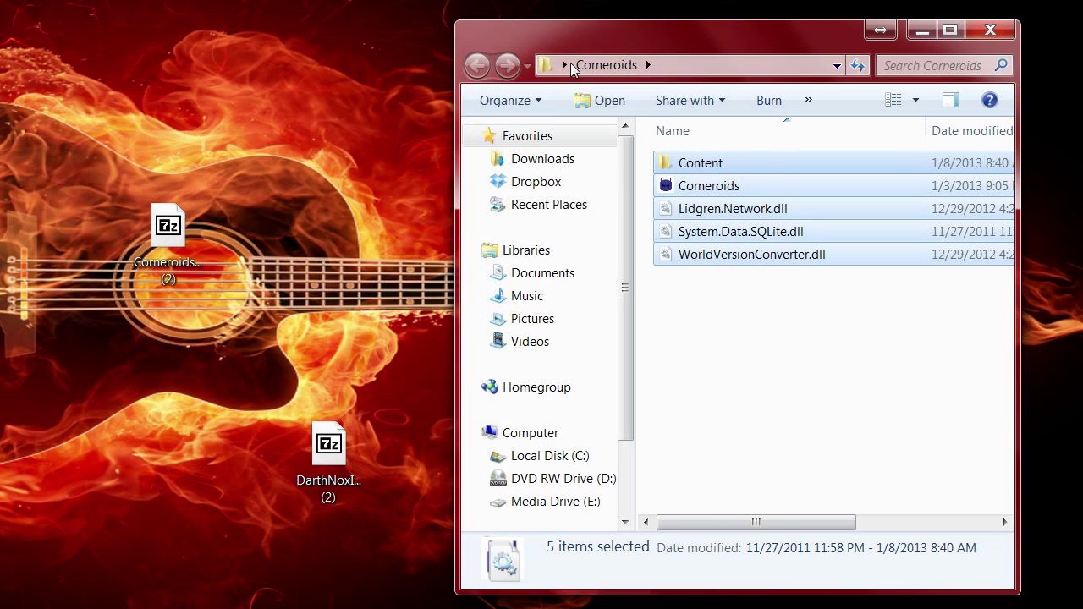
drag(186, 245, 118, 603)
click(675, 374)
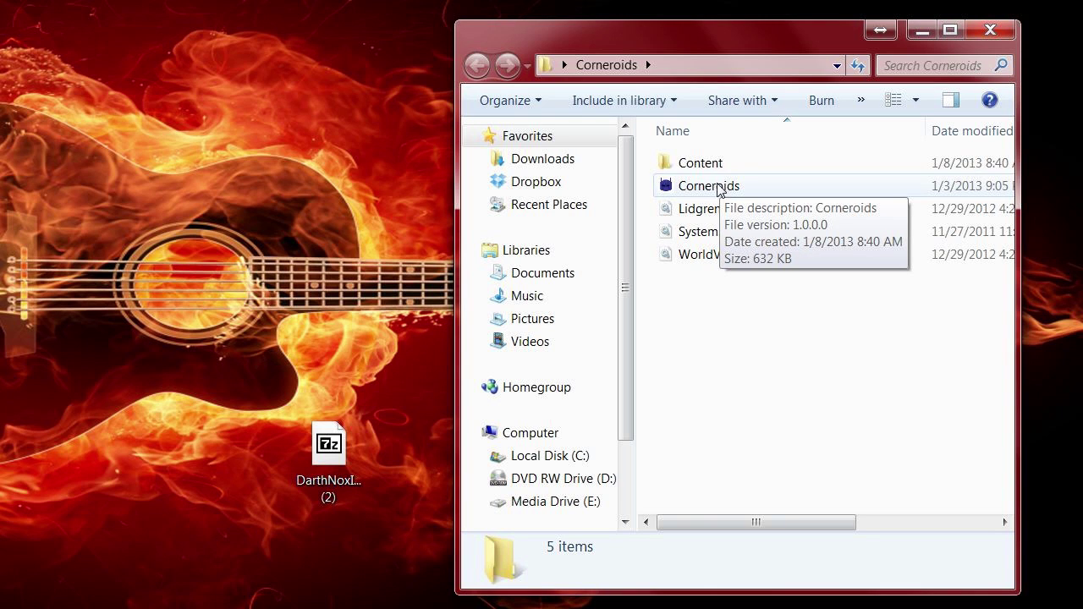
click(319, 183)
drag(327, 447, 155, 133)
Drag the Content folder from DarthNoxItemset (2).rar into the Corneroids folder
double_click(155, 134)
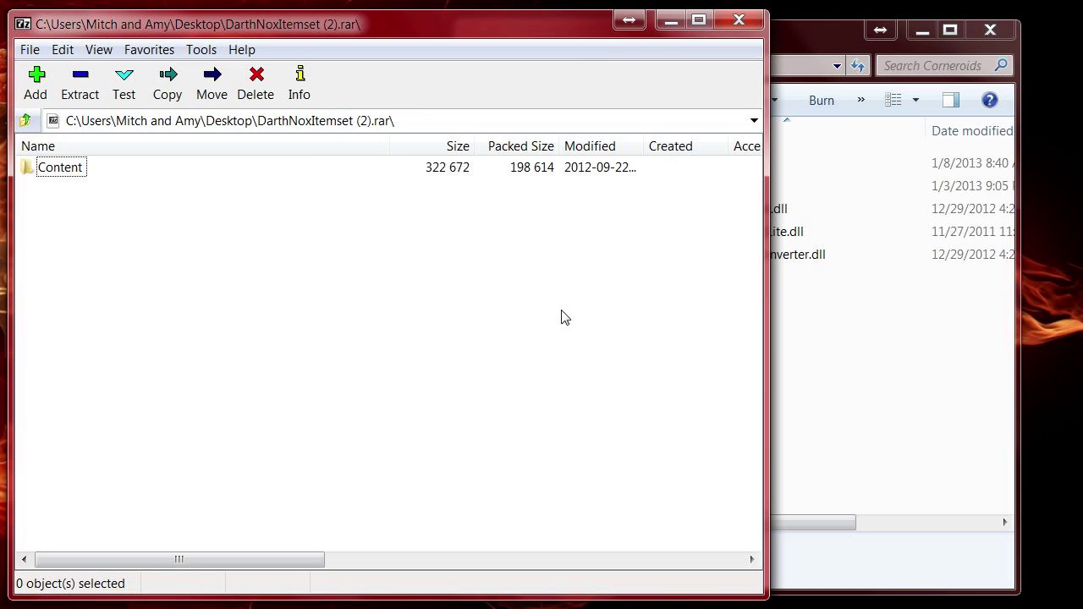
click(851, 382)
click(169, 246)
drag(63, 171, 828, 402)
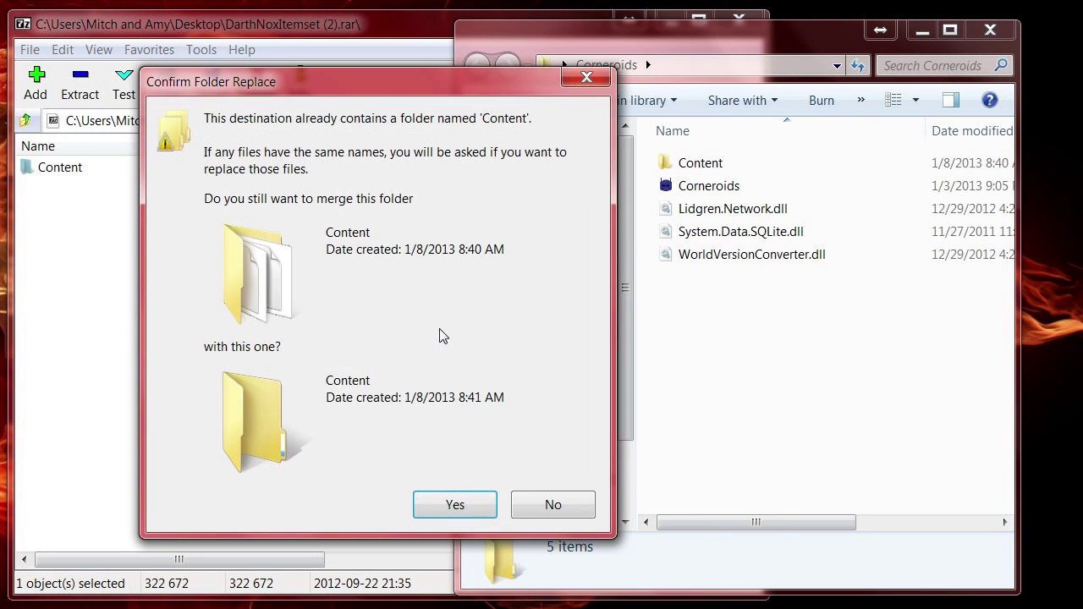
Merge the Content, Blocks and Sprites folders, replacing all conflicting files
click(437, 501)
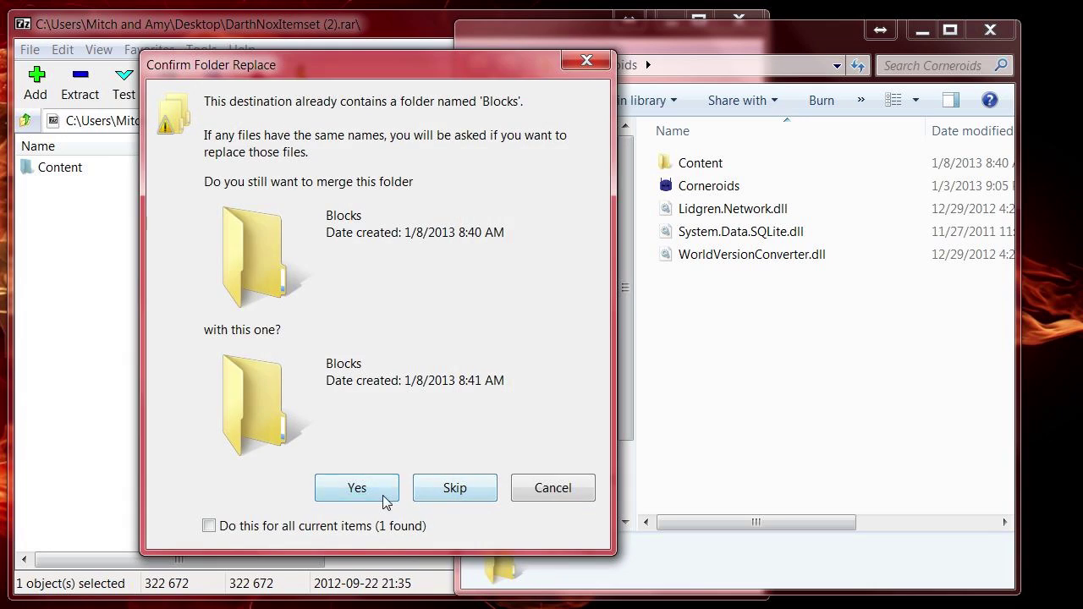
click(380, 498)
click(380, 499)
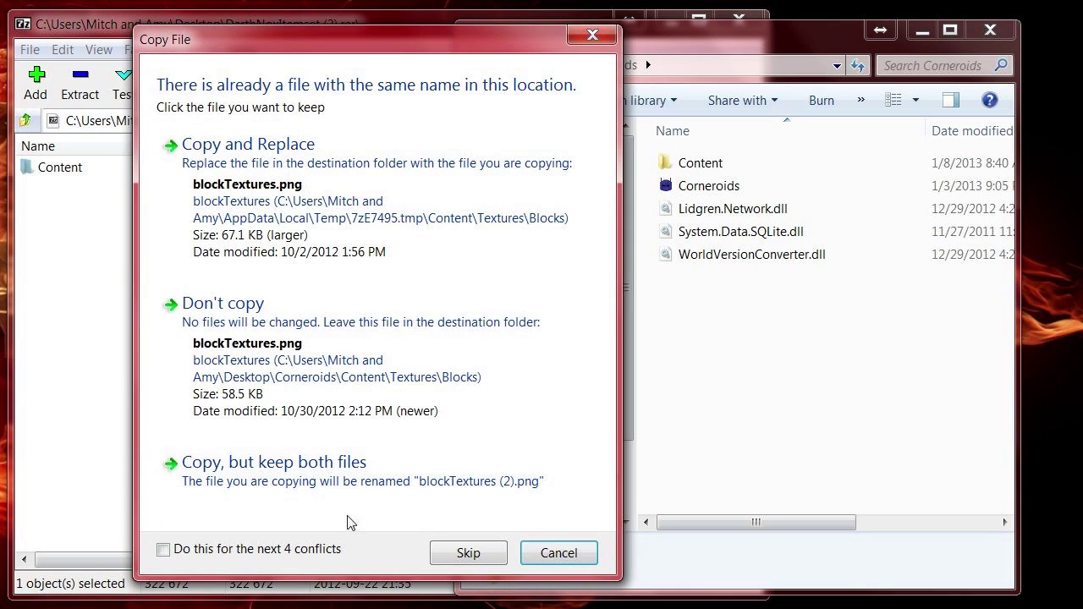
click(292, 550)
click(337, 255)
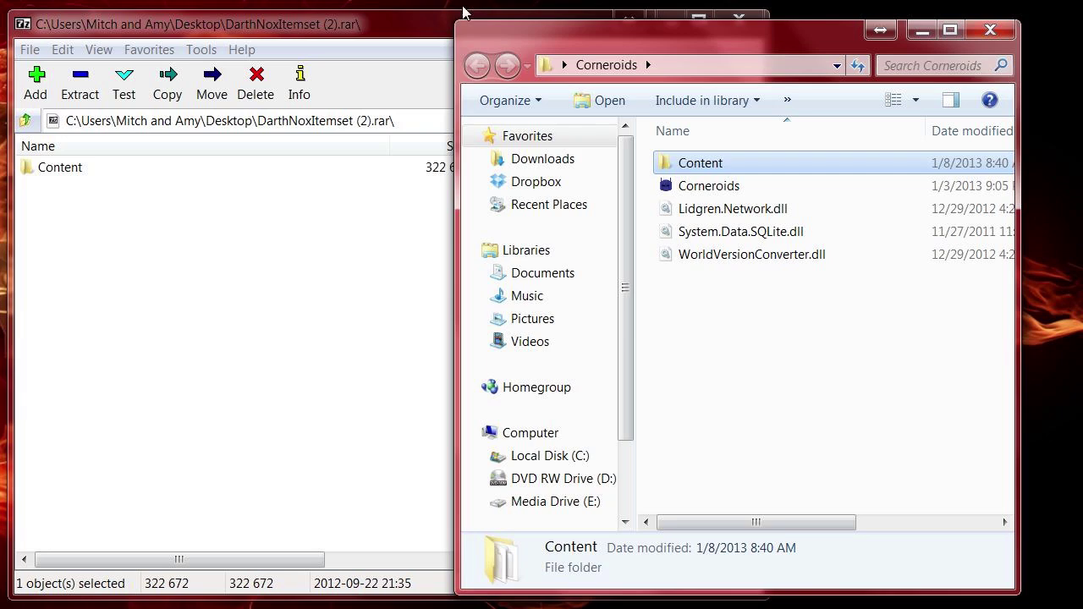
click(438, 24)
Close the DarthNoxItemset archive and launch Corneroids.exe from the Corneroids folder
click(738, 22)
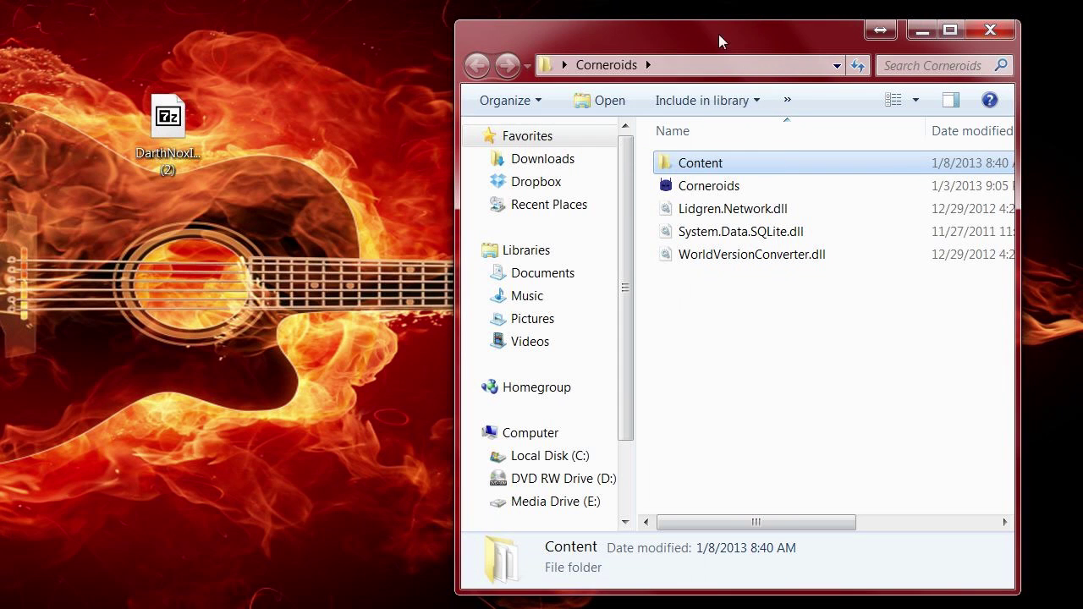
double_click(692, 188)
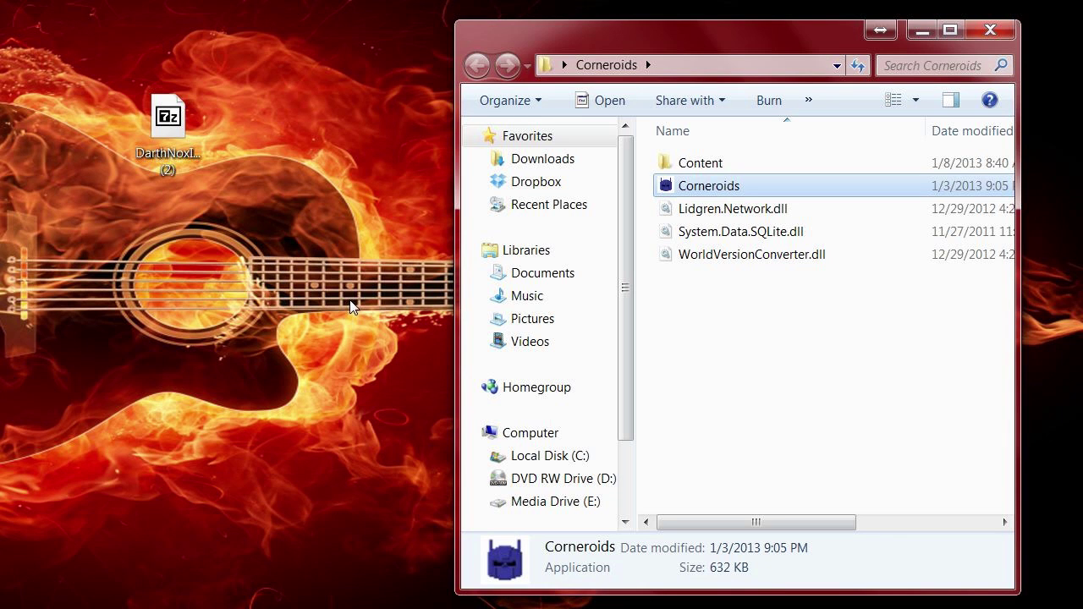
click(763, 395)
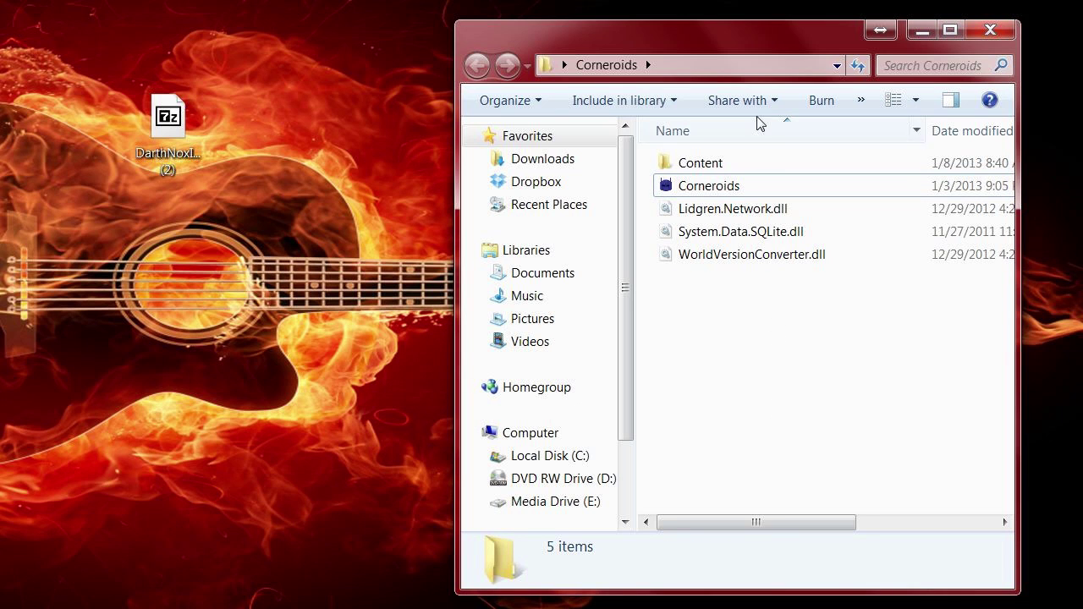
Close the Corneroids folder window
click(1001, 34)
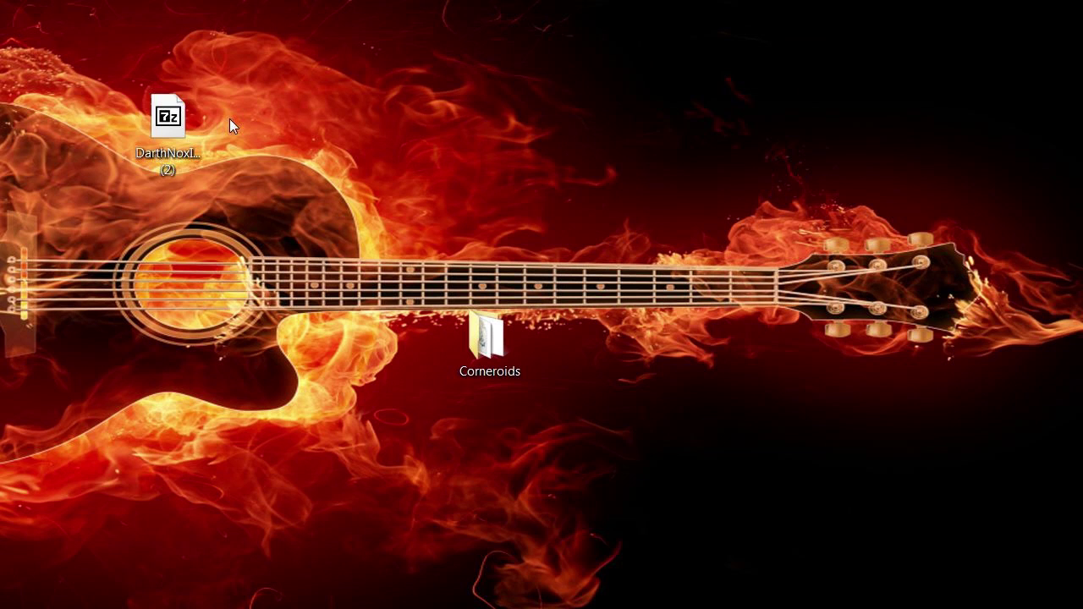